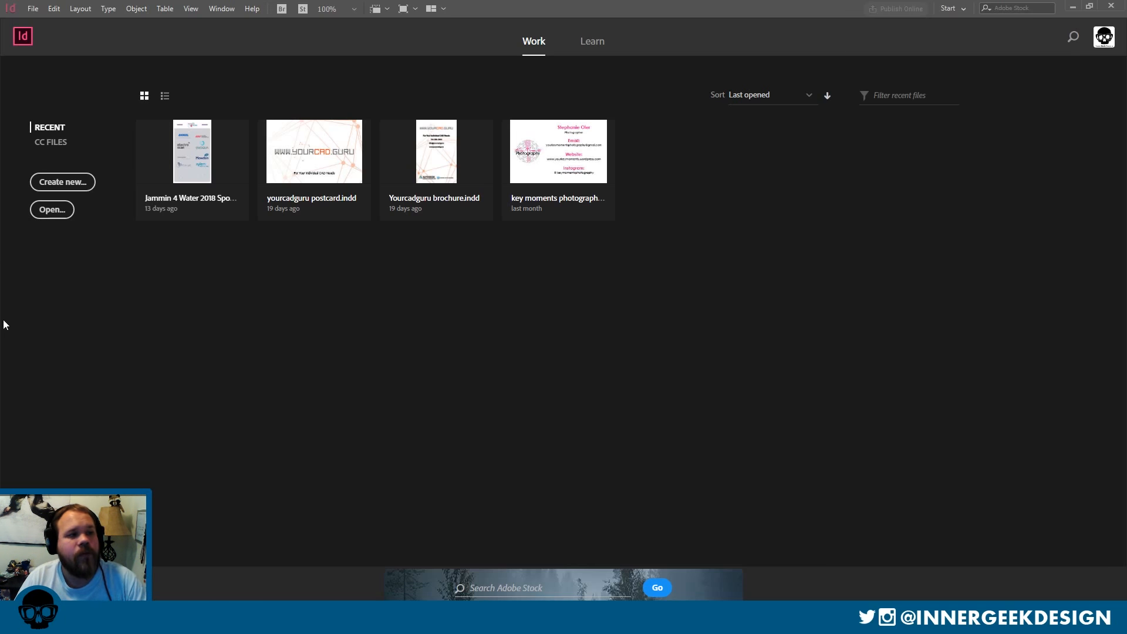
Start a new print document using the Letter - Half blank preset.
click(63, 181)
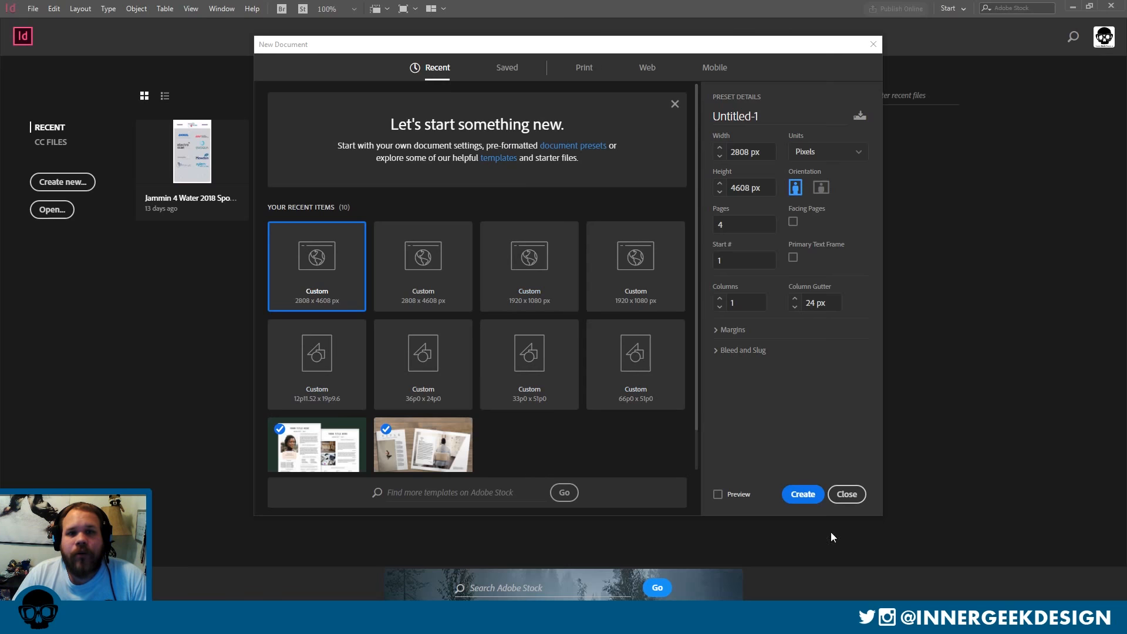
click(584, 69)
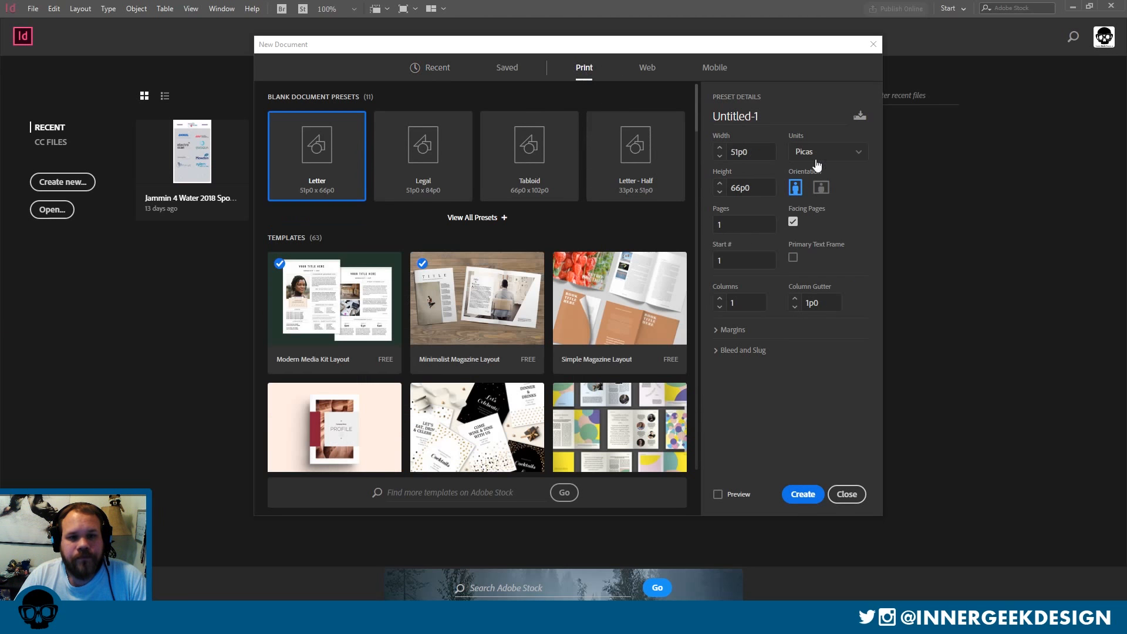
click(842, 155)
click(825, 212)
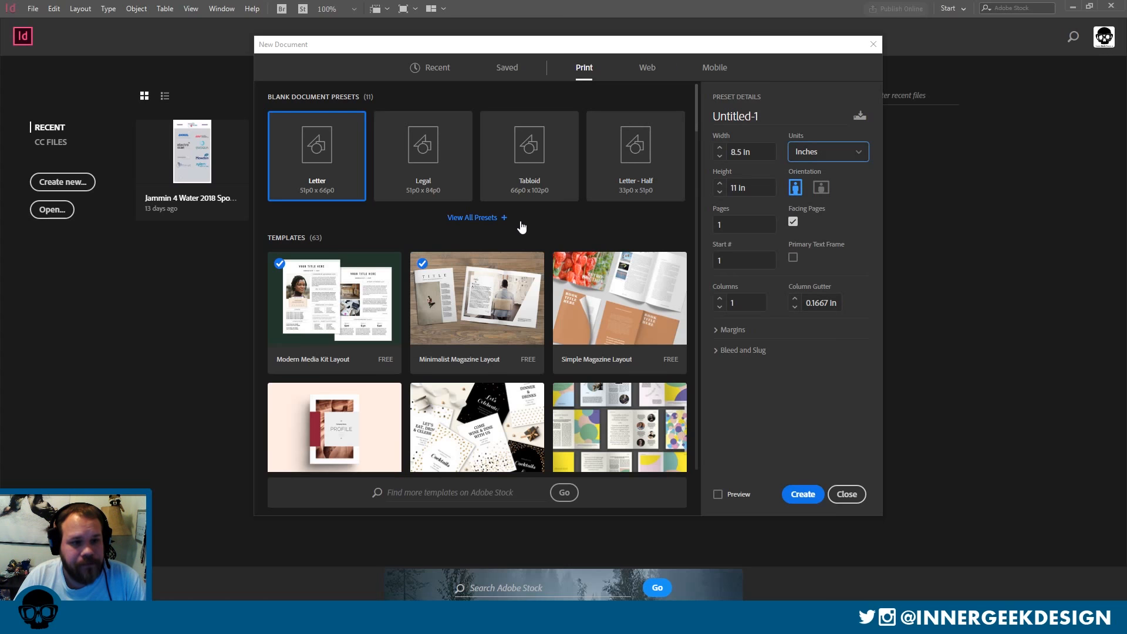
click(487, 217)
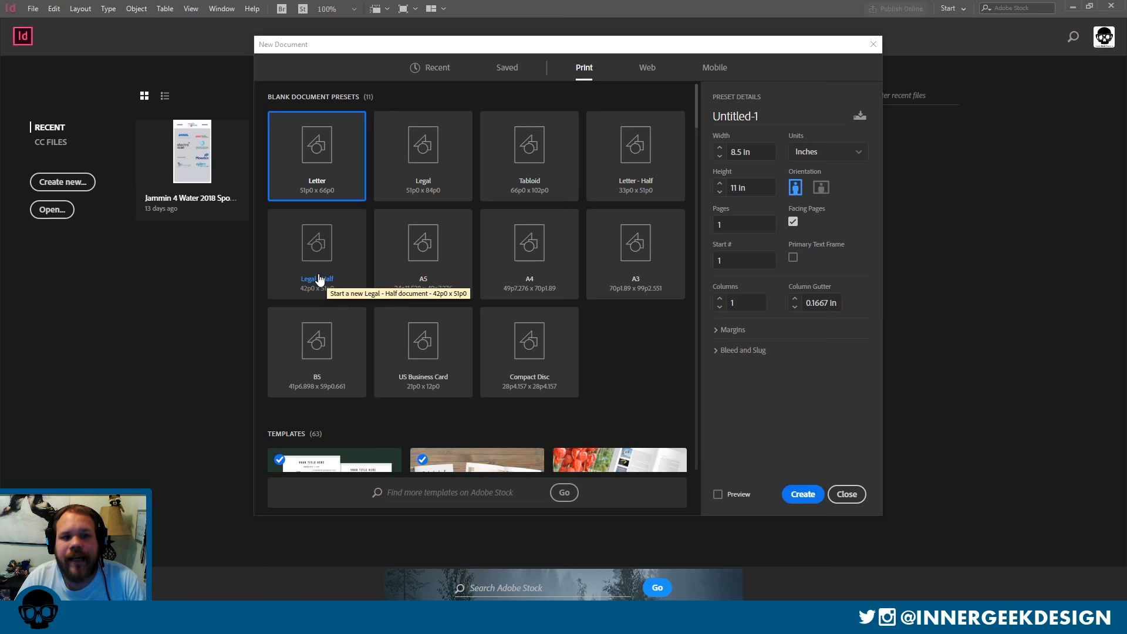
click(645, 189)
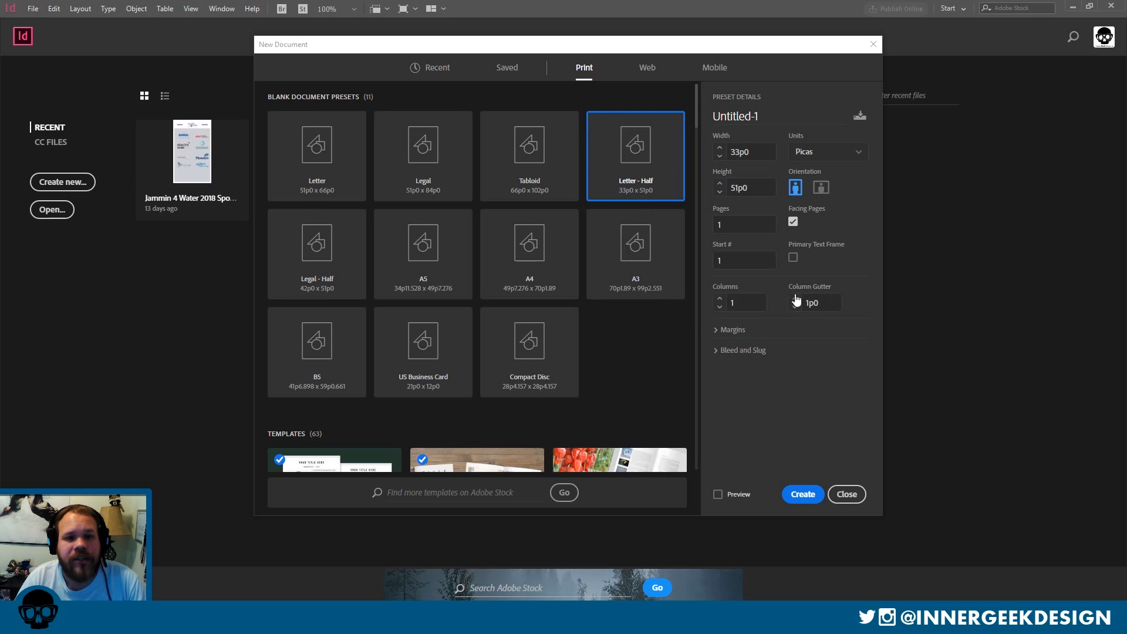
Give the new document landscape orientation and 2 pages.
click(821, 188)
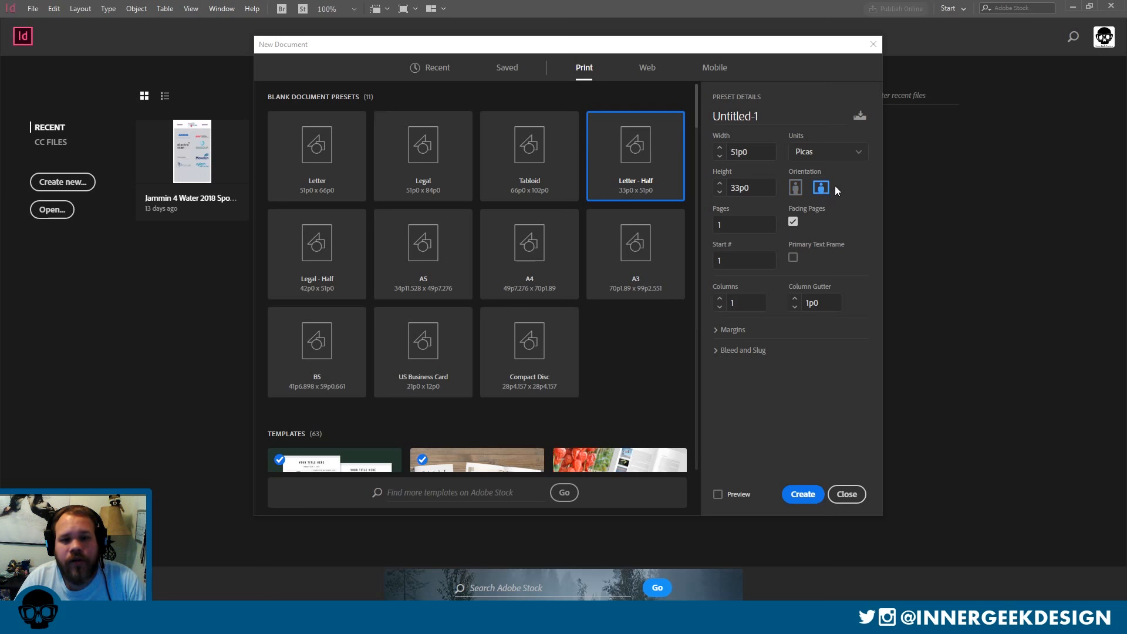
click(733, 227)
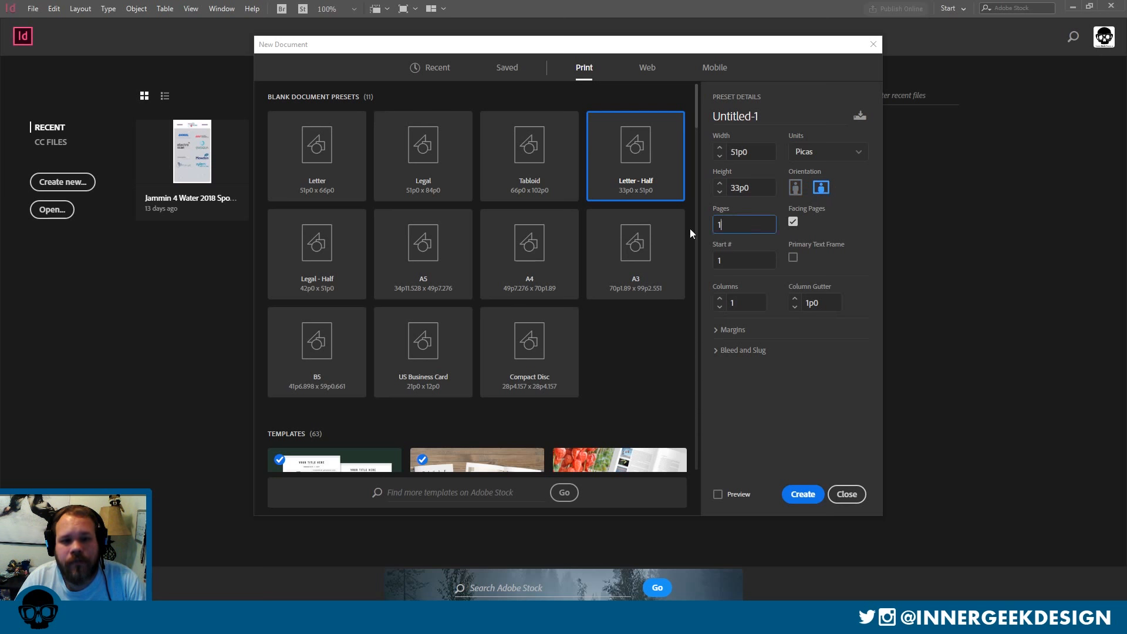
key(BackSpace)
text(2)
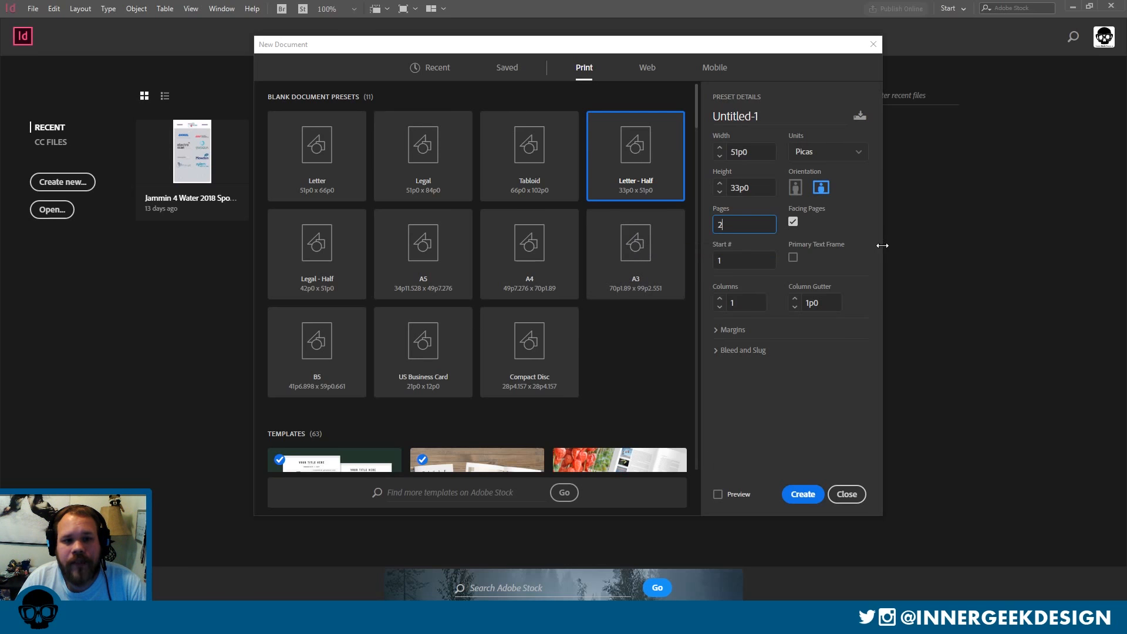
Set all four page margins of the new document to .125 inch.
click(716, 332)
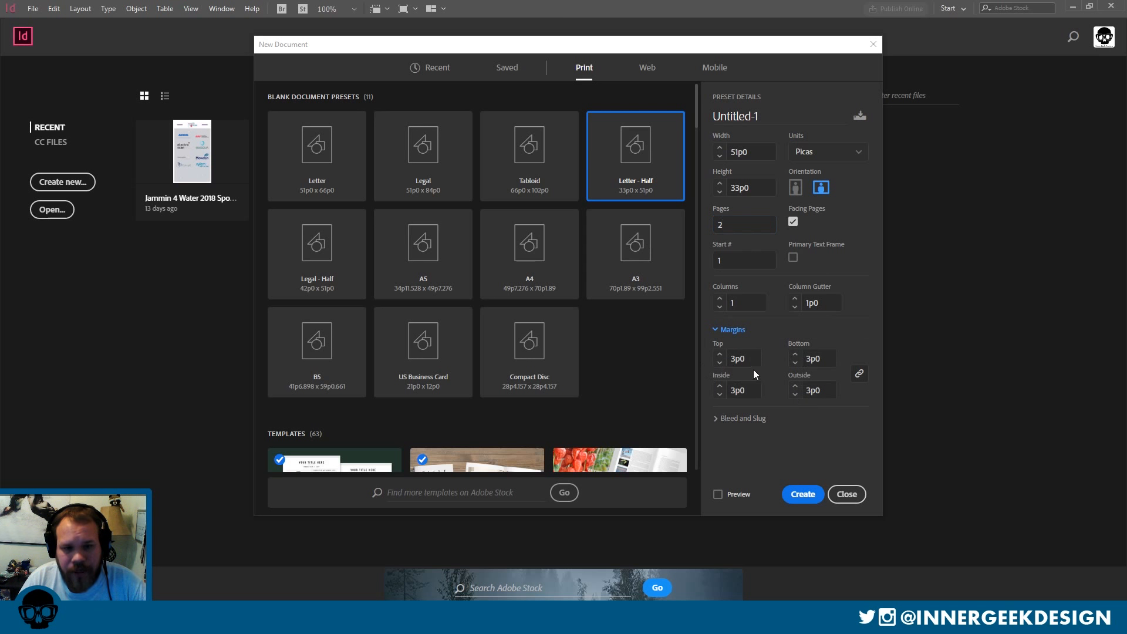
click(716, 359)
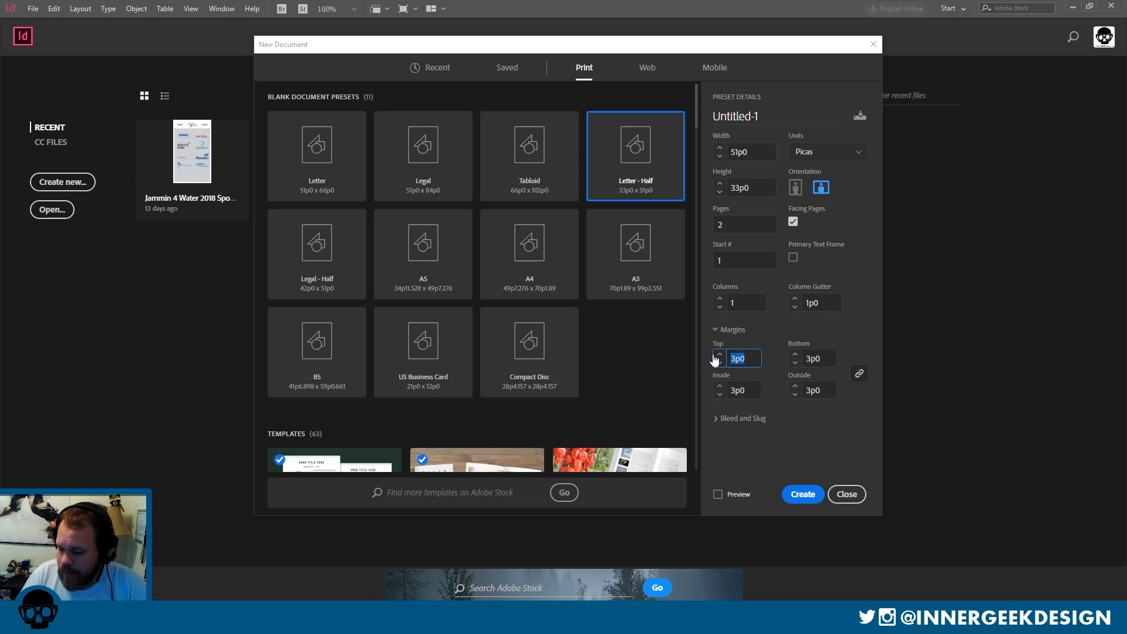
text(.1)
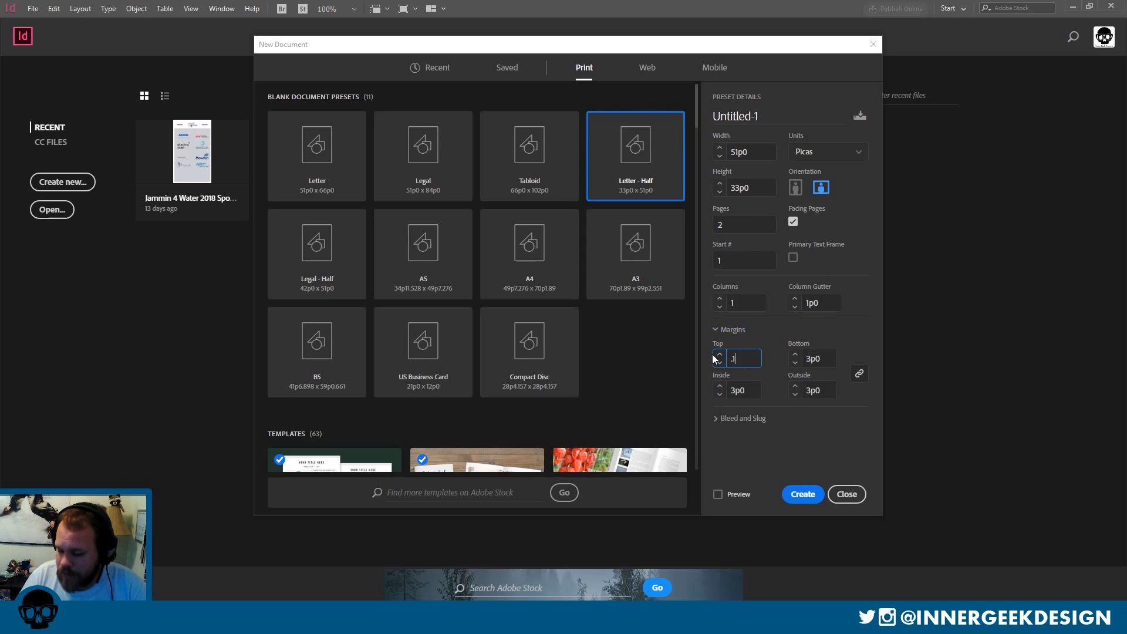
text(25 inch)
click(743, 390)
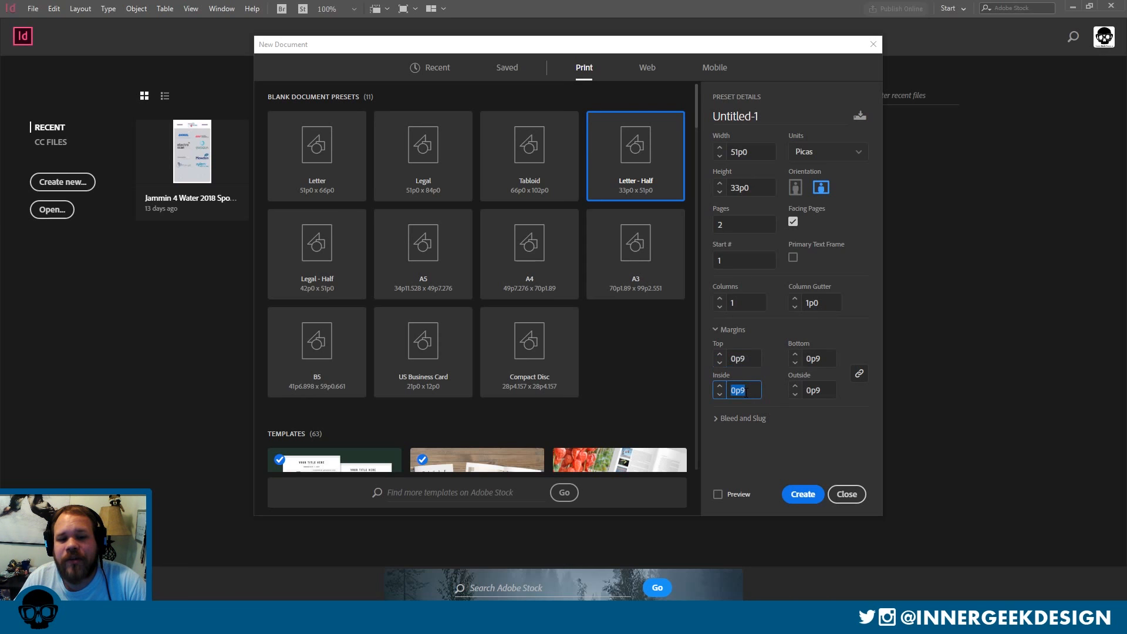
Set the bleed to .125 inch on all four sides.
click(733, 419)
scroll(744, 399, down, 2)
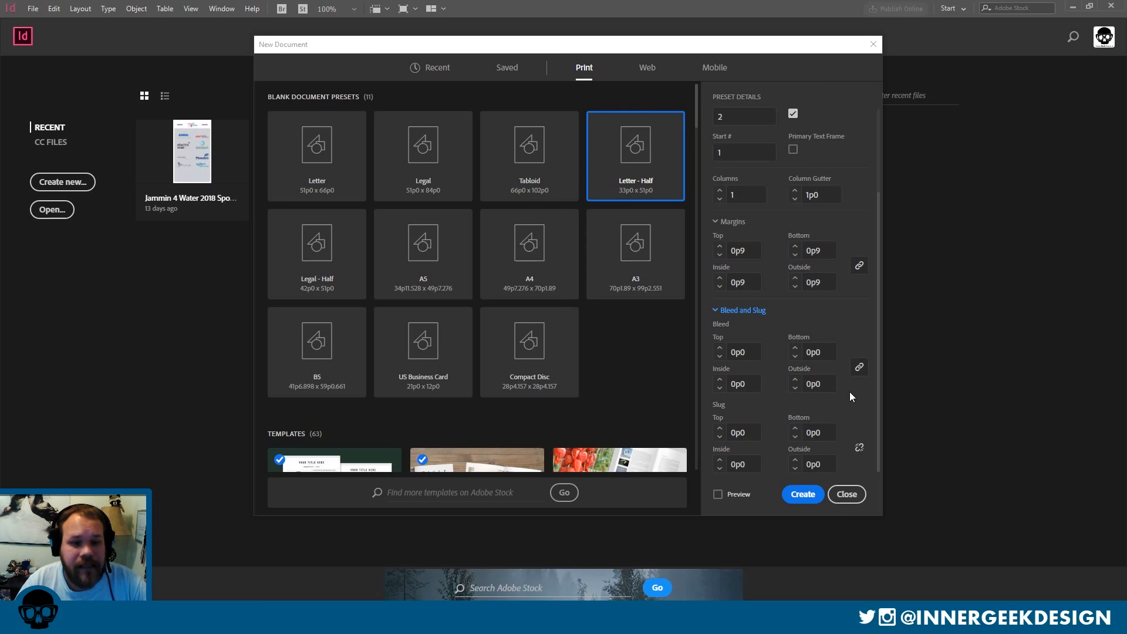
key(Tab)
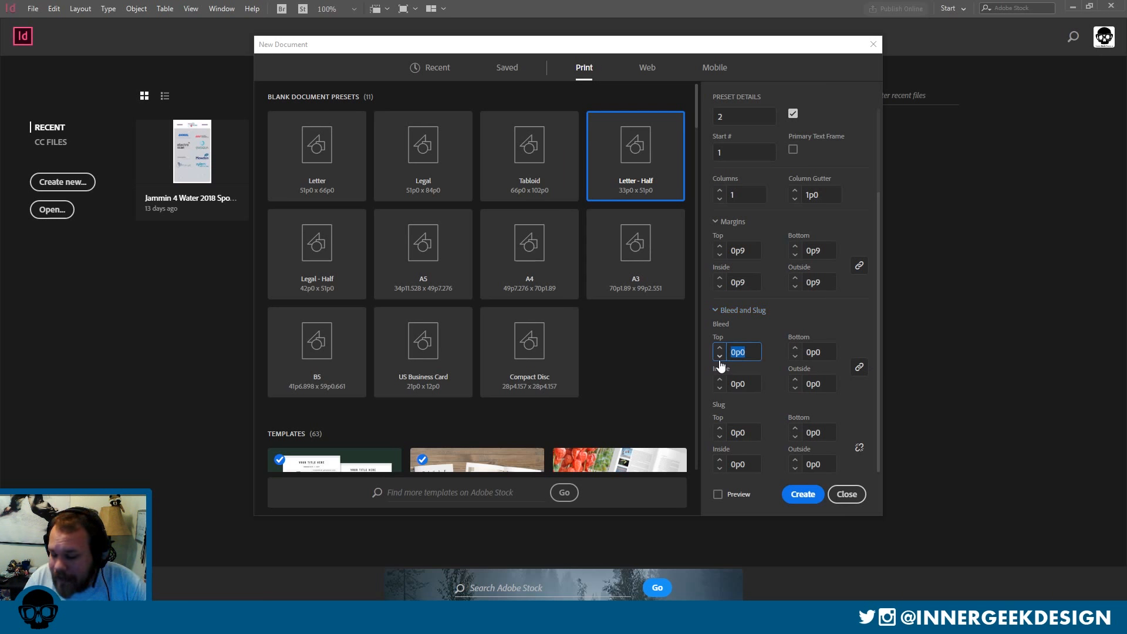
text(.125)
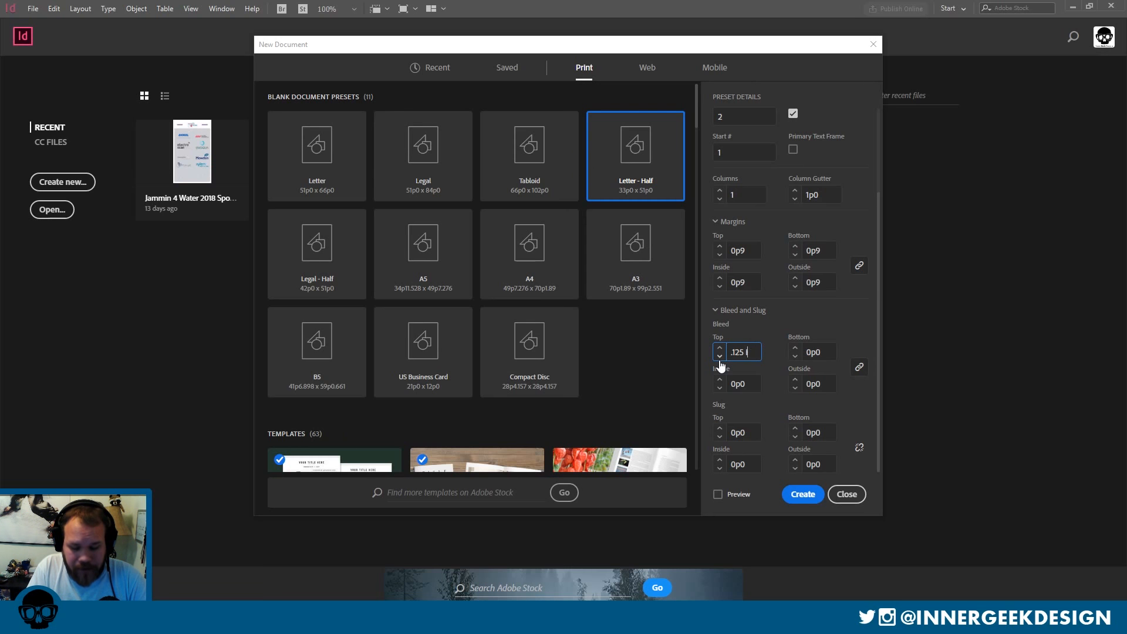
text( Inch)
click(744, 385)
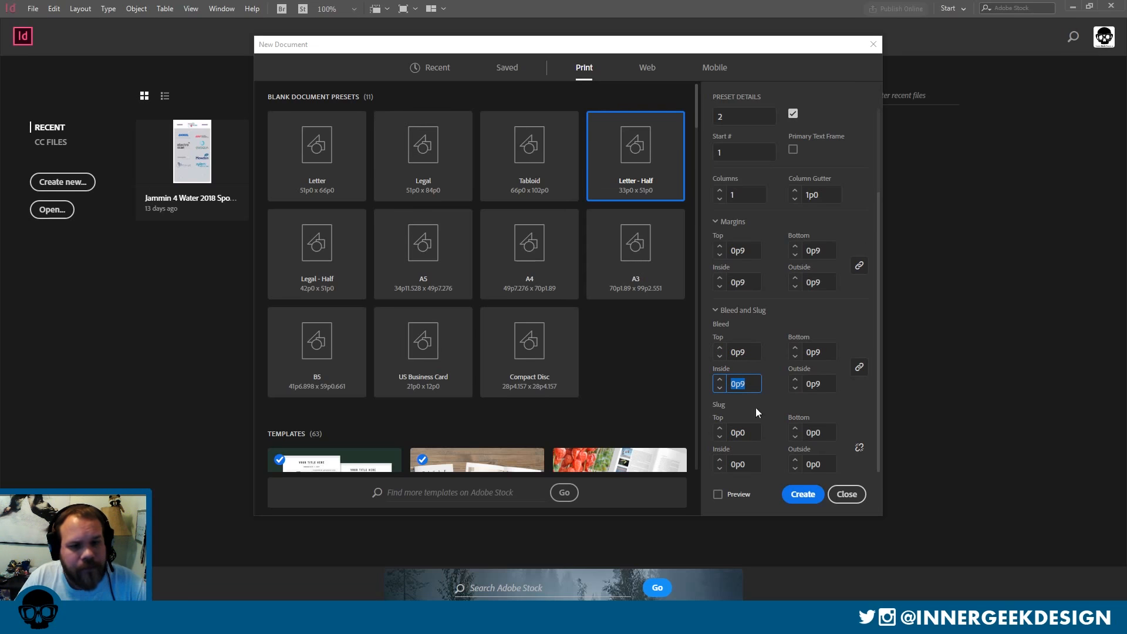
Turn on the document preview and uncover the page to examine its margin and bleed lines.
click(717, 495)
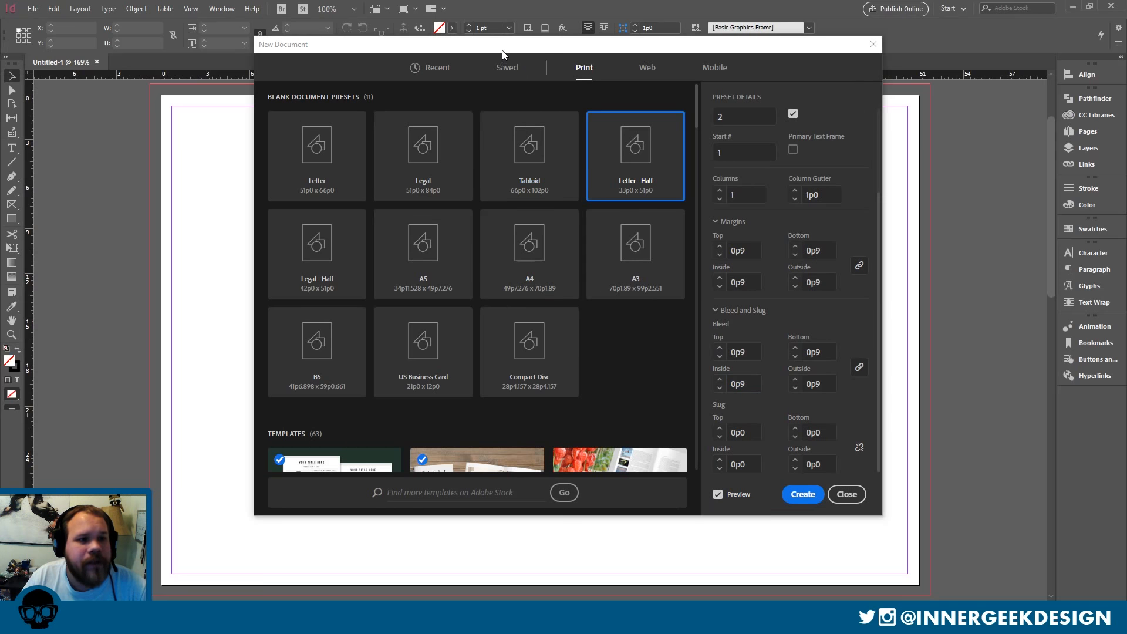
drag(503, 49, 658, 82)
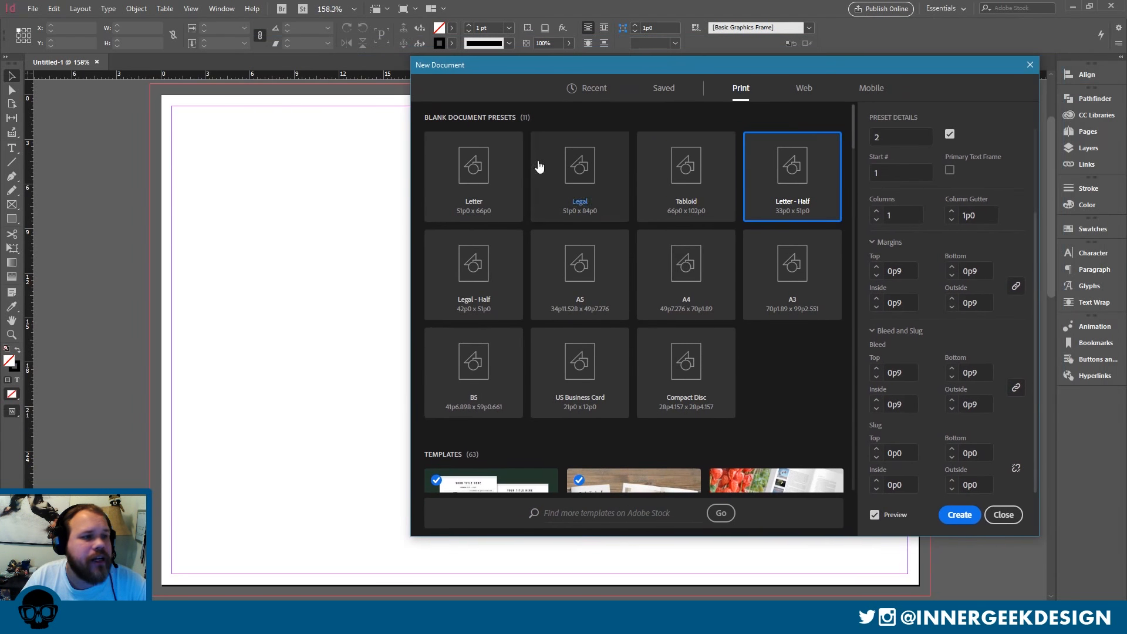
drag(582, 76, 421, 545)
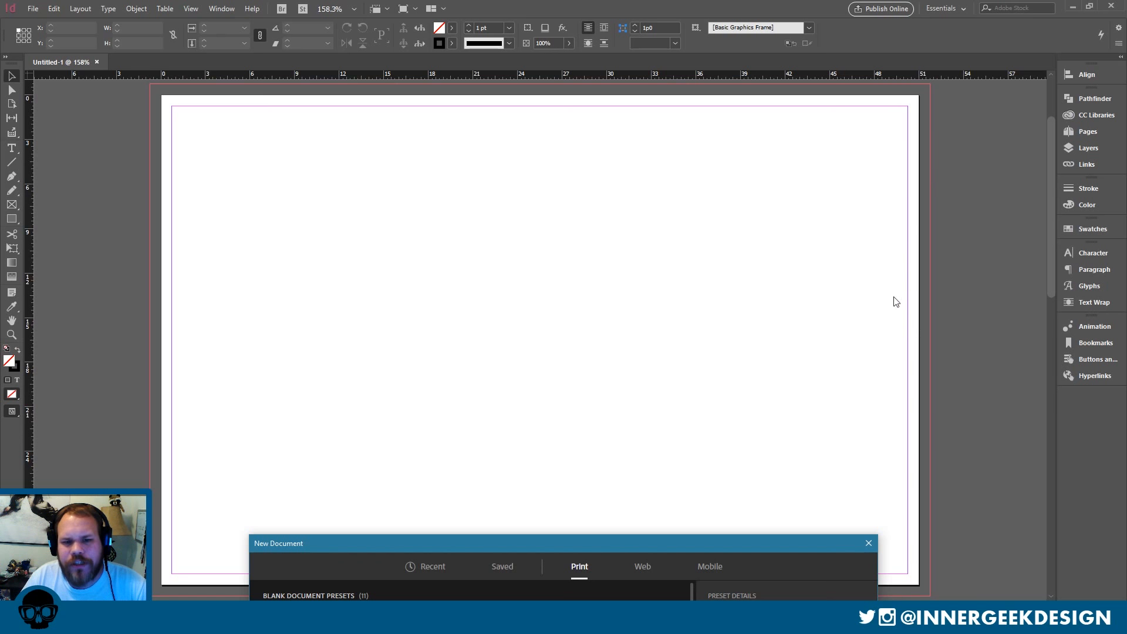
drag(747, 543, 766, 116)
Set all four page margins to .25 inch and create the document.
click(765, 321)
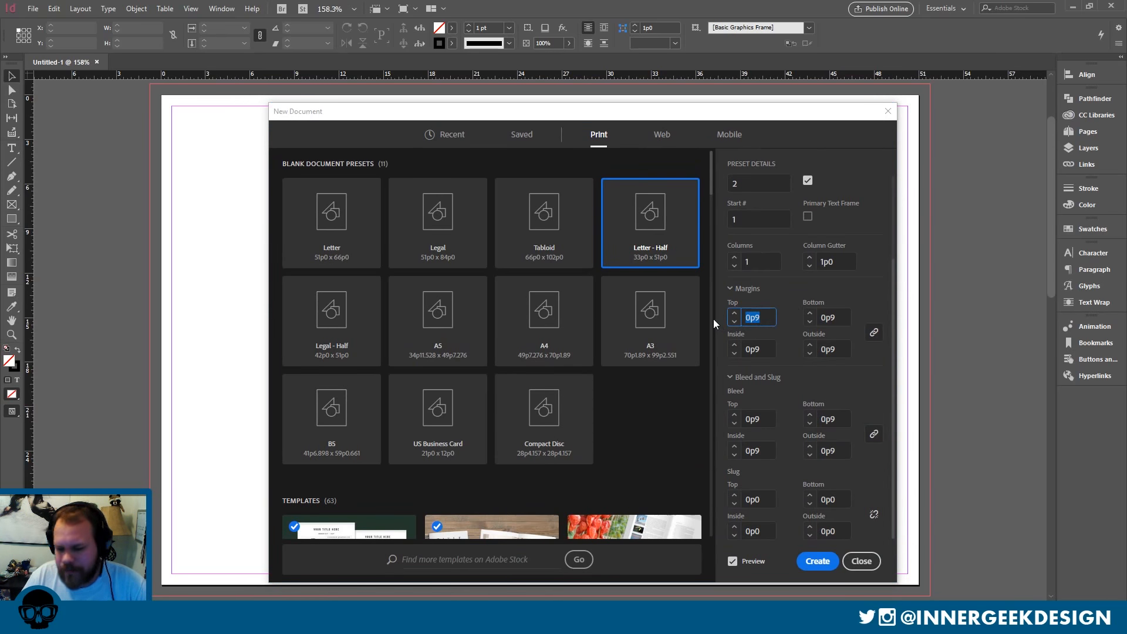
text(.25)
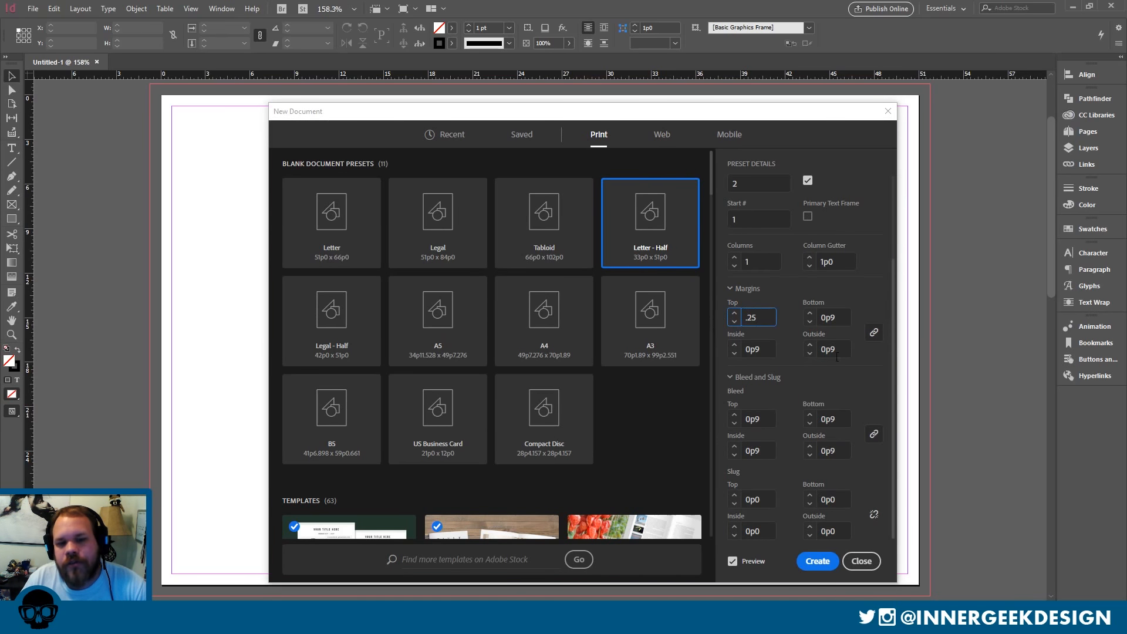
text( inch)
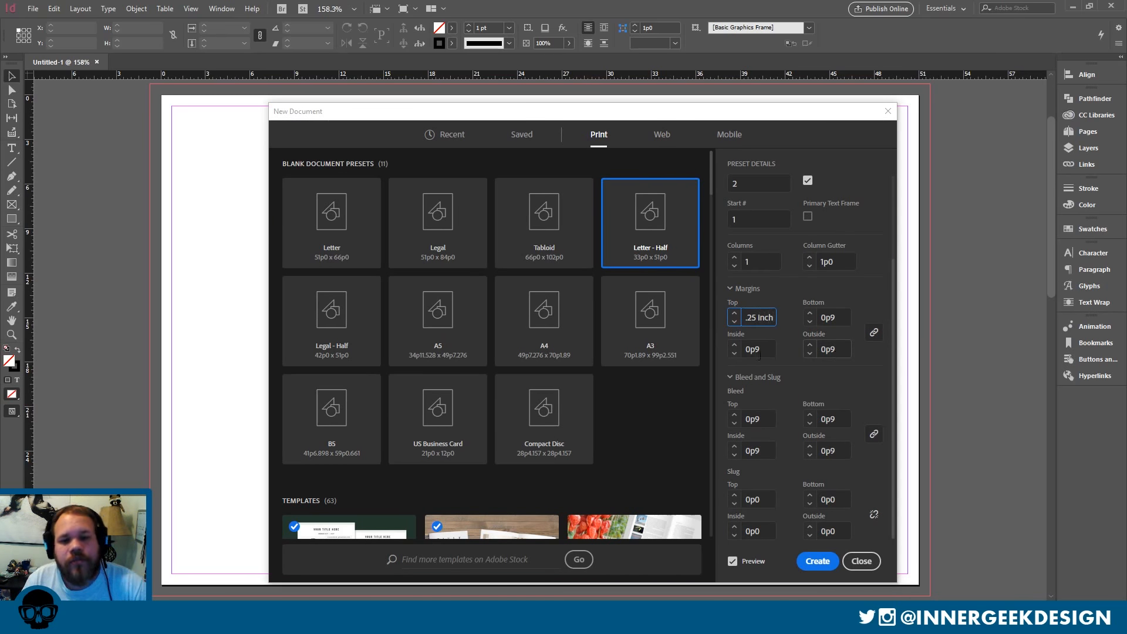
click(762, 351)
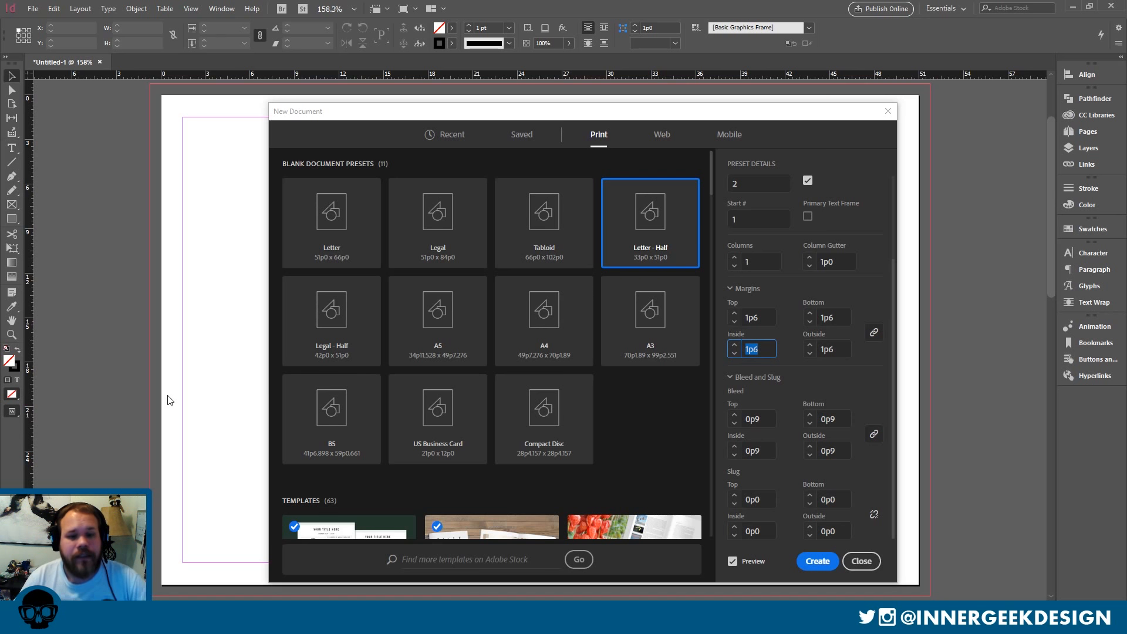
click(816, 560)
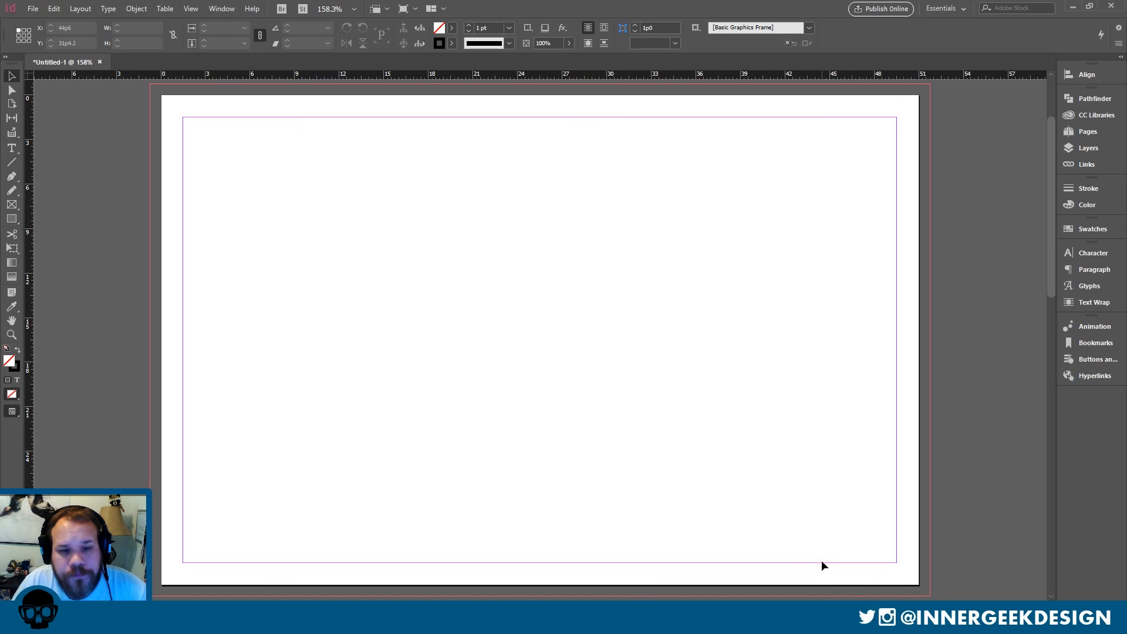
Turn off Facing Pages in the document setup.
scroll(836, 300, down, 5)
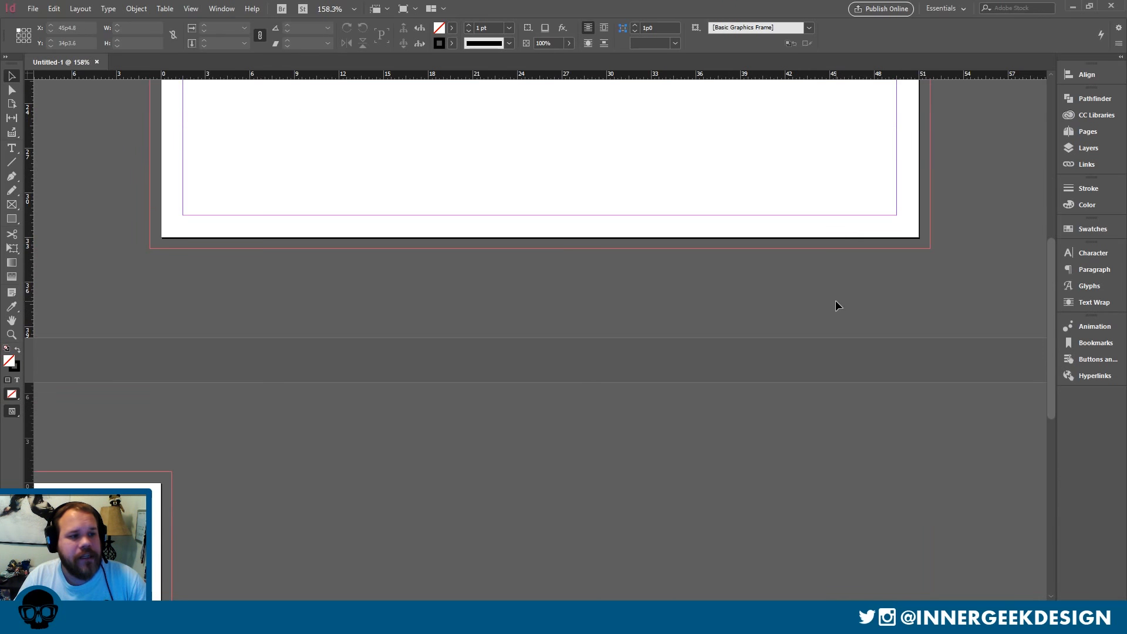
scroll(836, 301, up, 5)
click(28, 8)
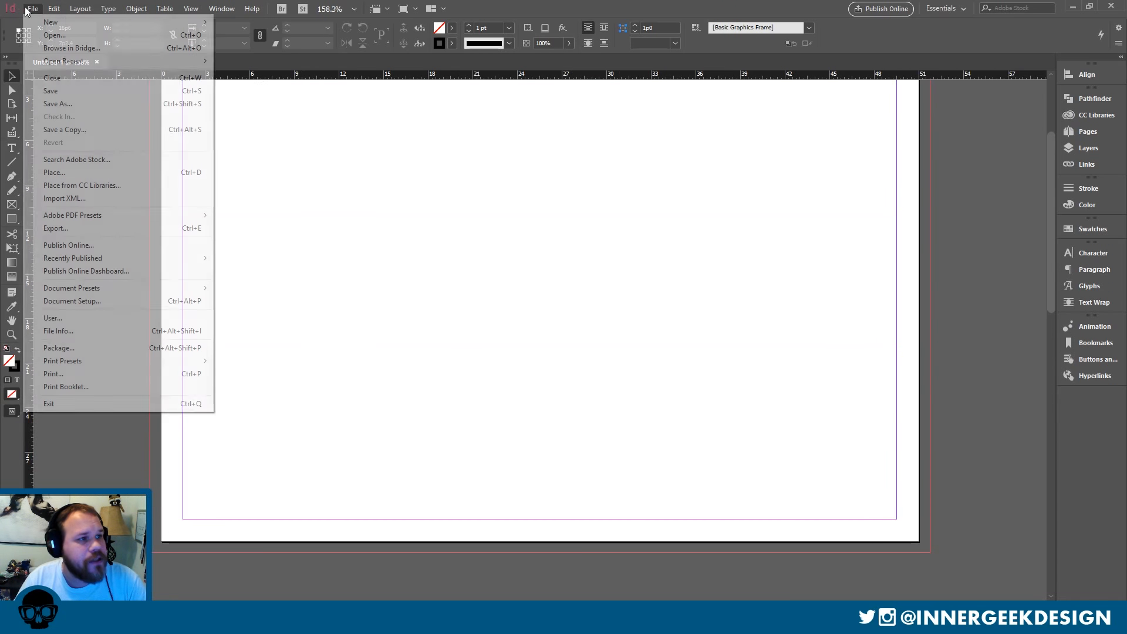
click(161, 301)
click(585, 258)
click(584, 380)
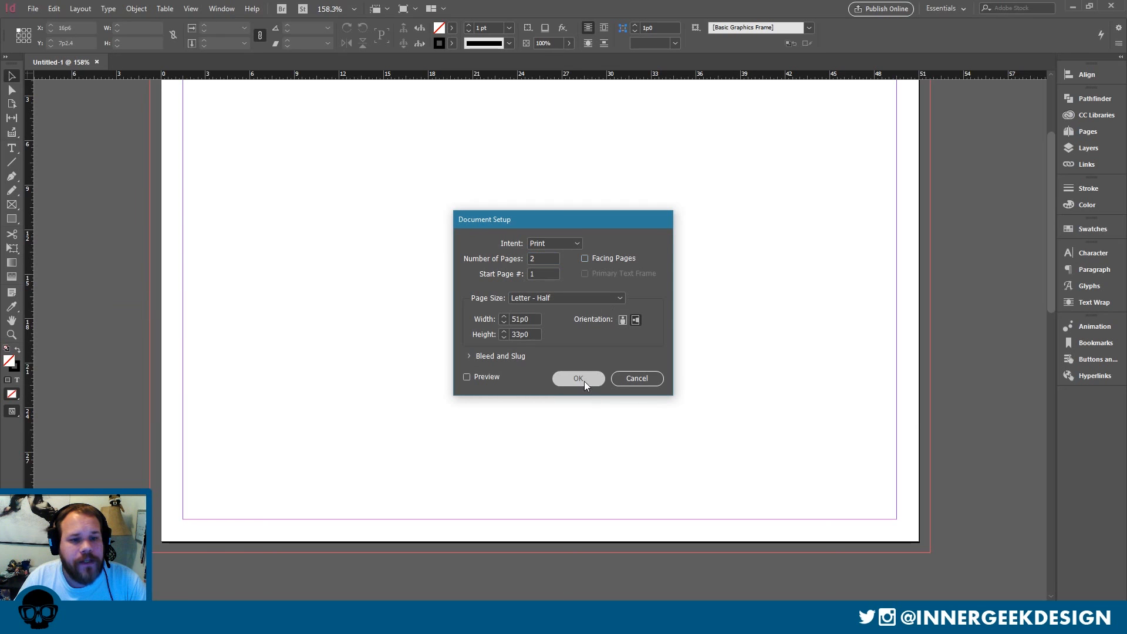
Draw a text frame about 48p0 by 13p4 between the side margins of the first page and split it into 2 columns.
scroll(822, 261, down, 5)
scroll(821, 241, up, 1)
scroll(829, 200, down, 3)
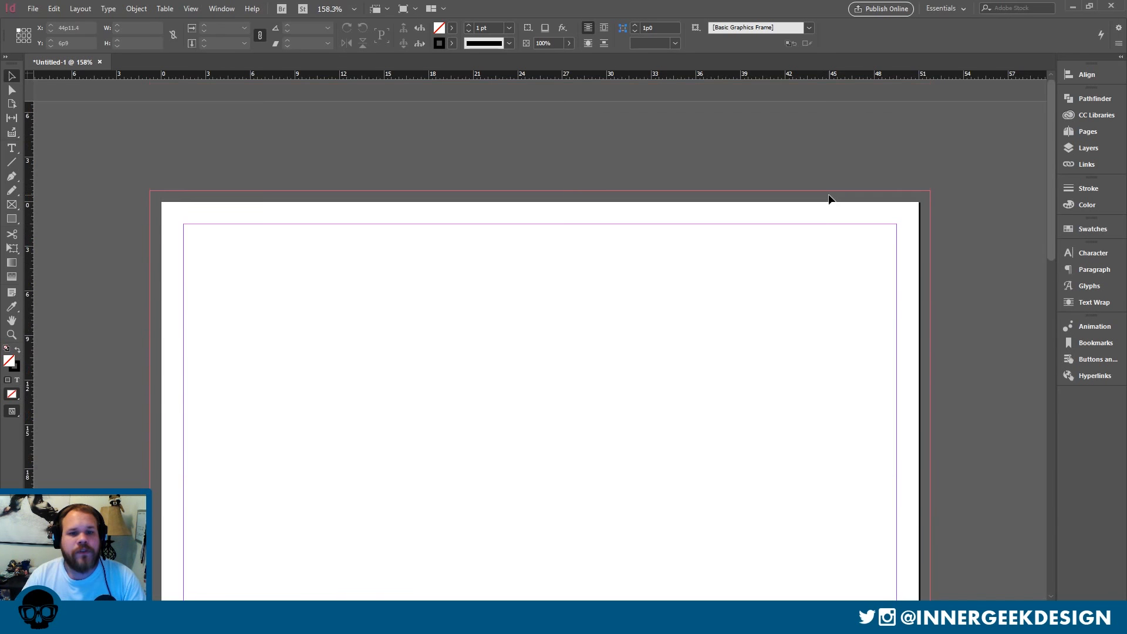
scroll(826, 214, down, 4)
key(ctrl+minus)
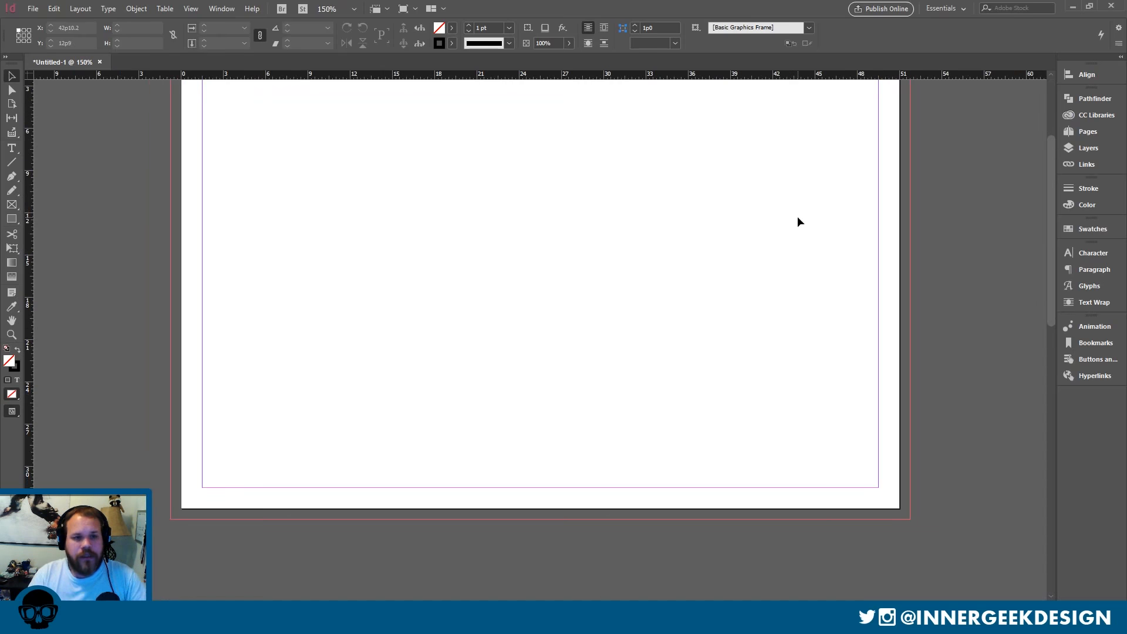
scroll(763, 281, up, 2)
scroll(780, 322, down, 1)
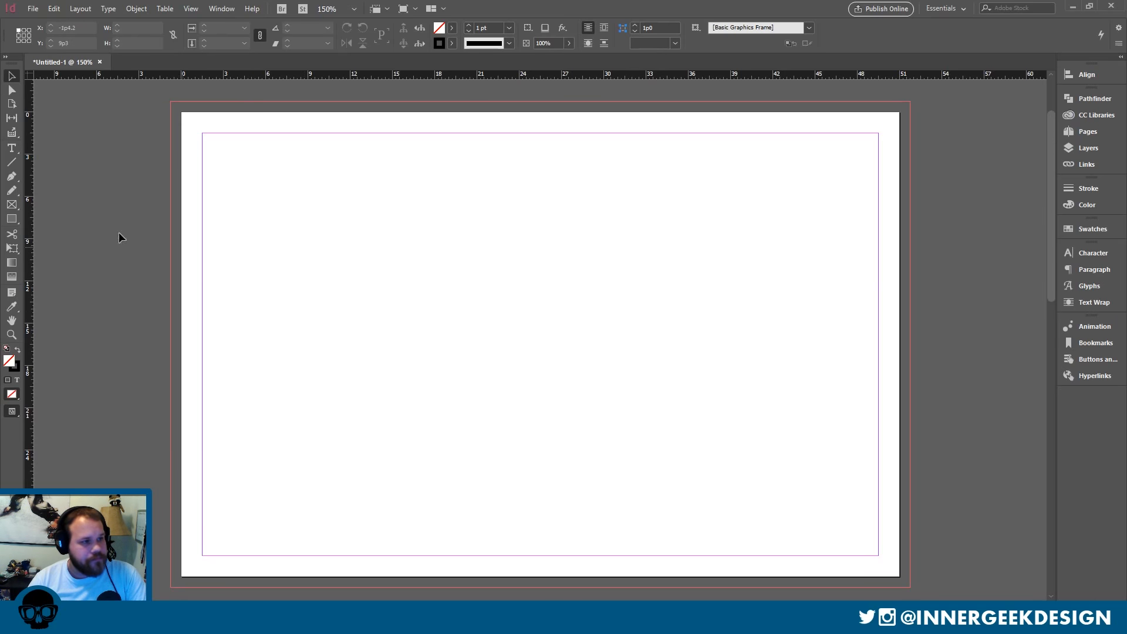
click(11, 148)
drag(202, 205, 878, 392)
key(Escape)
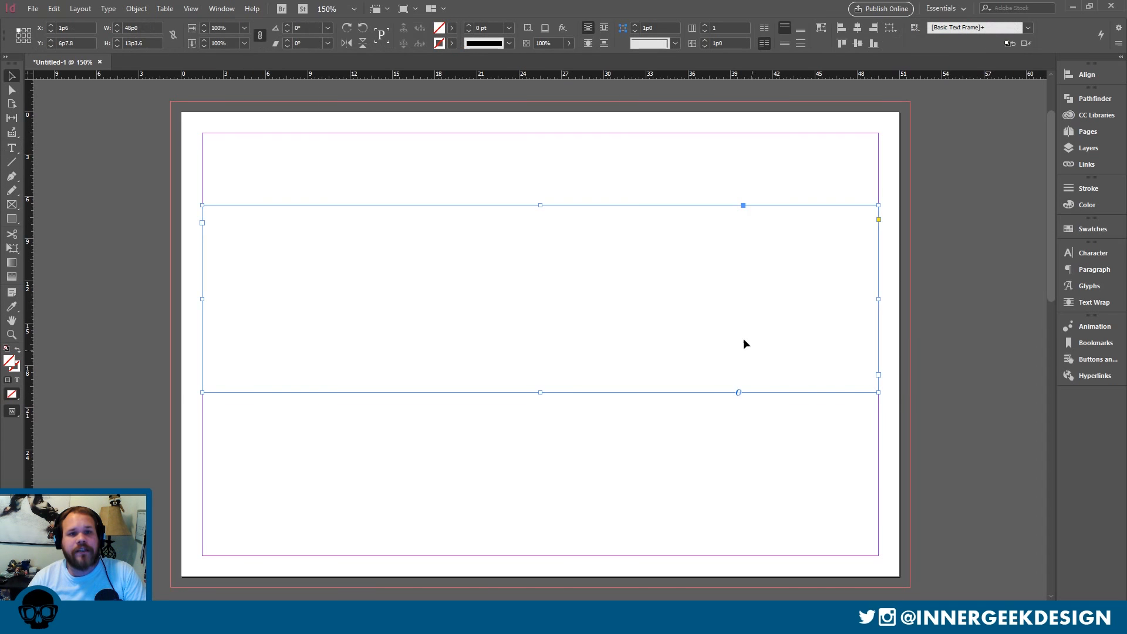
click(704, 25)
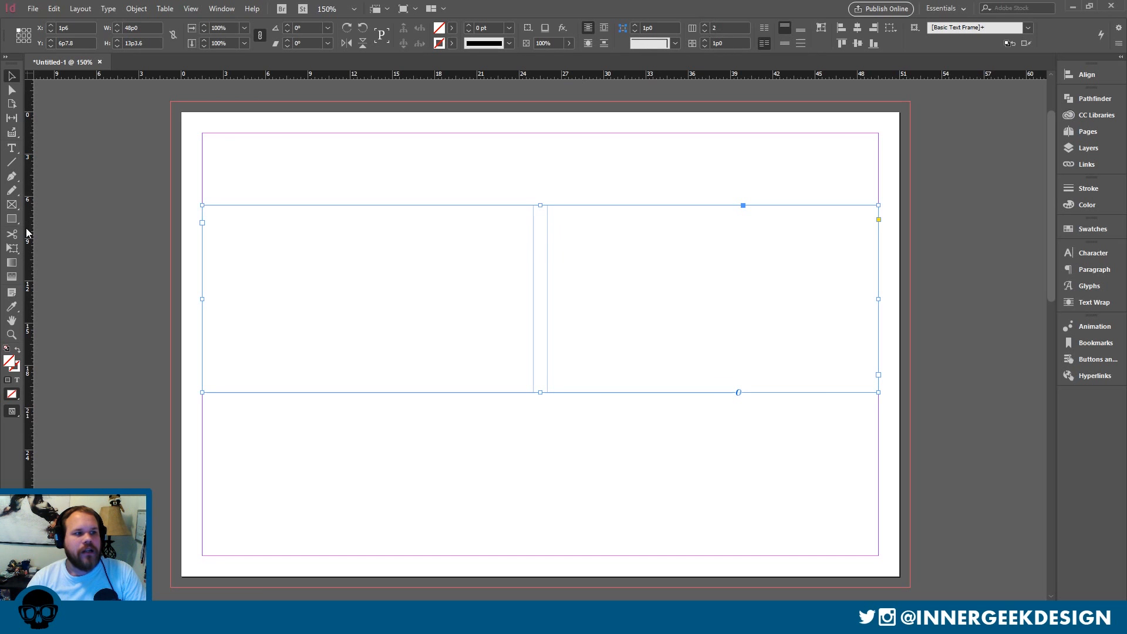
Place vertical ruler guides on both edges of the column gutter and remove the text frame.
drag(29, 233, 533, 241)
drag(29, 277, 547, 255)
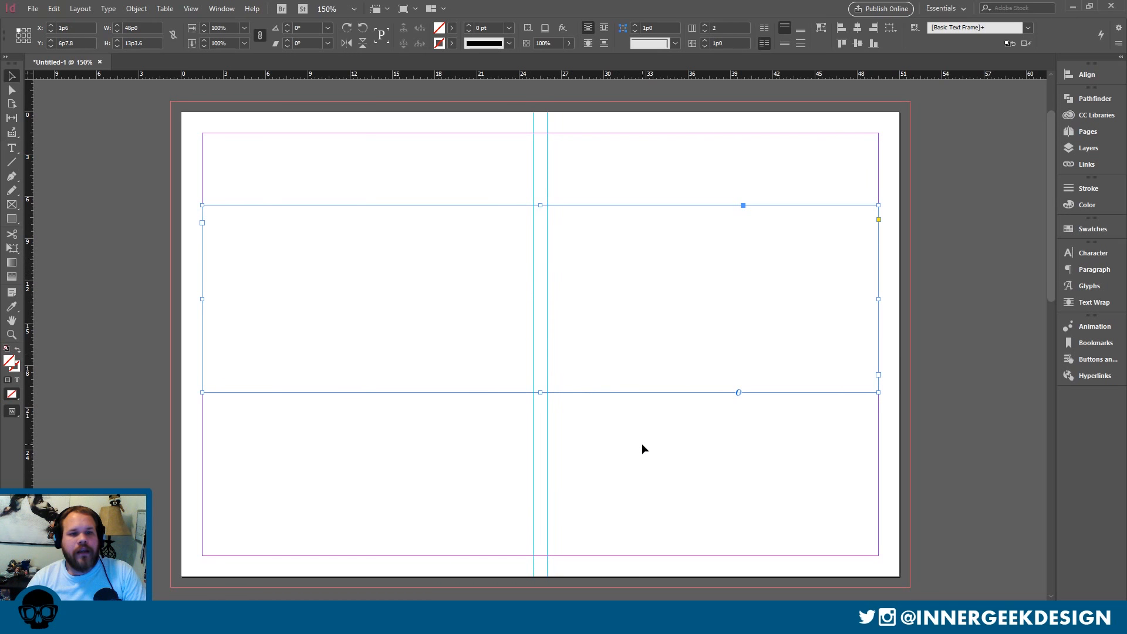
click(633, 329)
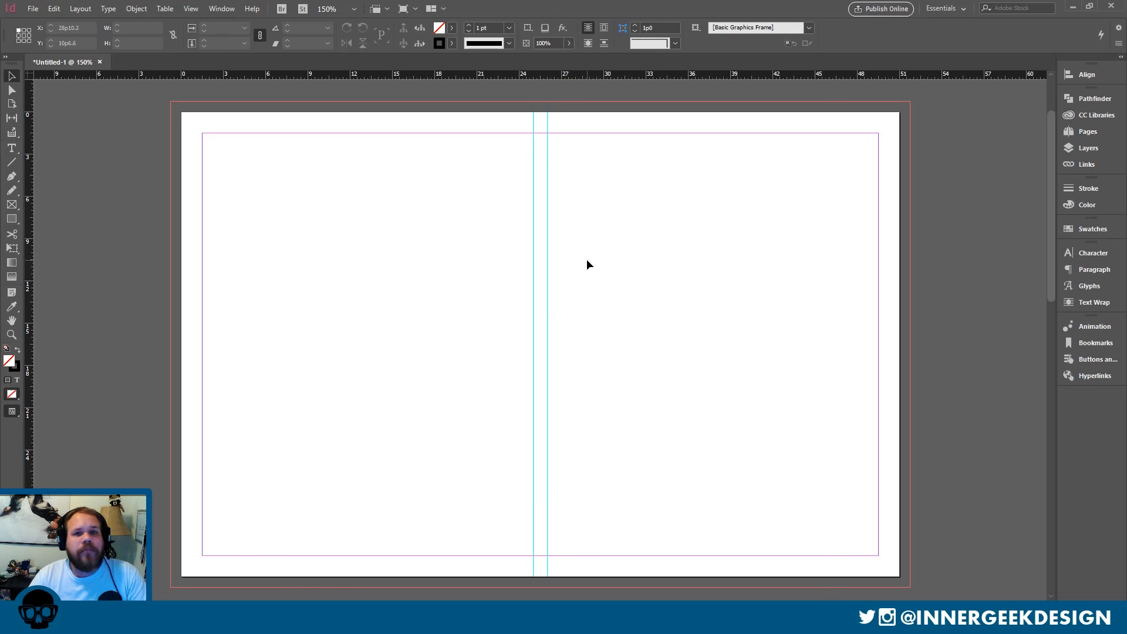
scroll(516, 207, down, 3)
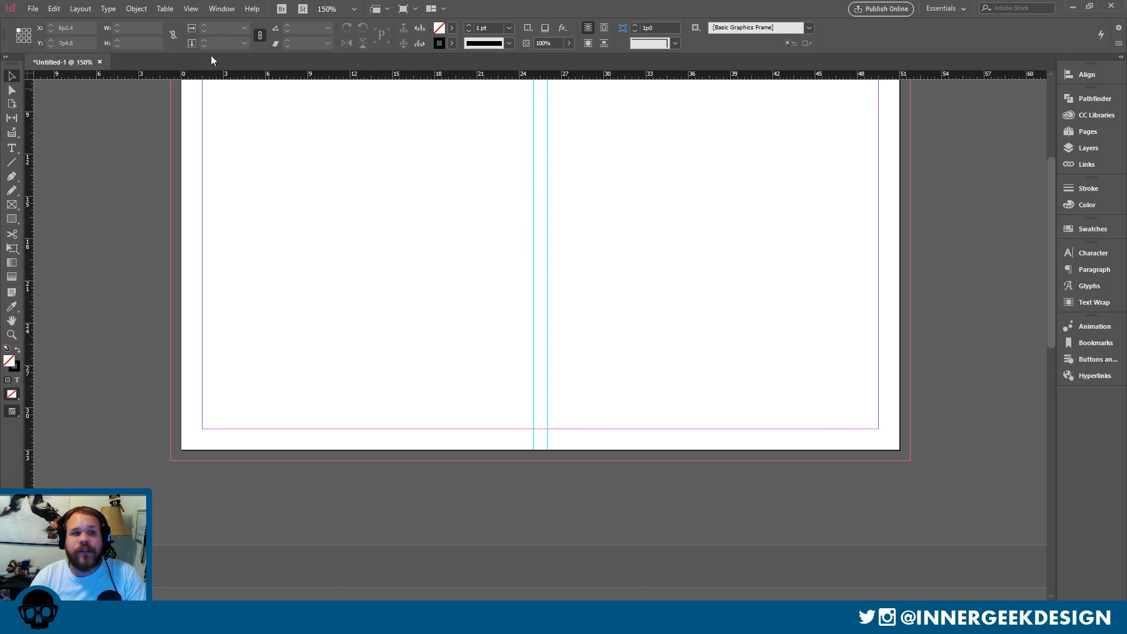
Open the recently used file yourcadguru postcard.indd as a layout reference.
click(33, 8)
mouse_move(101, 58)
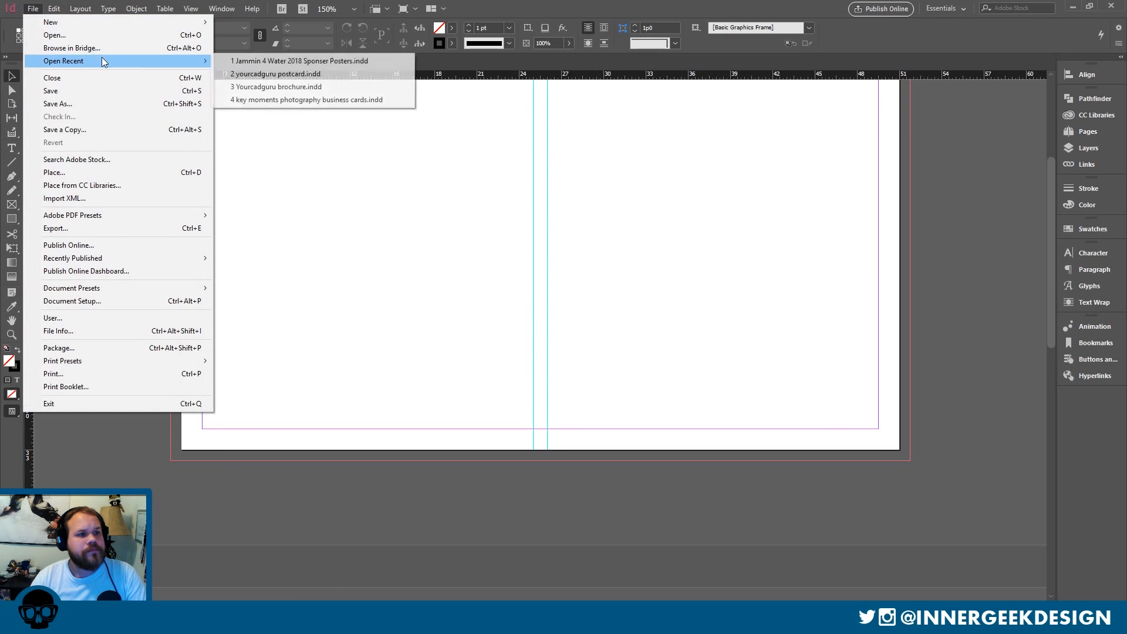
click(264, 71)
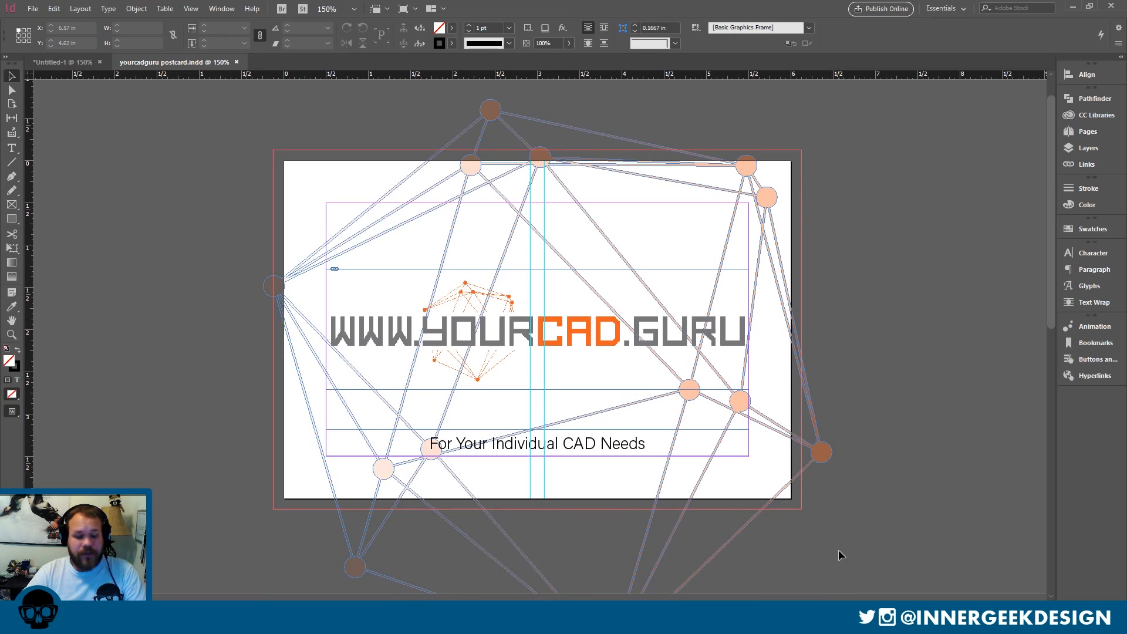
Examine the front and back of the postcard, switching between the normal view with guides and the clean preview.
key(w)
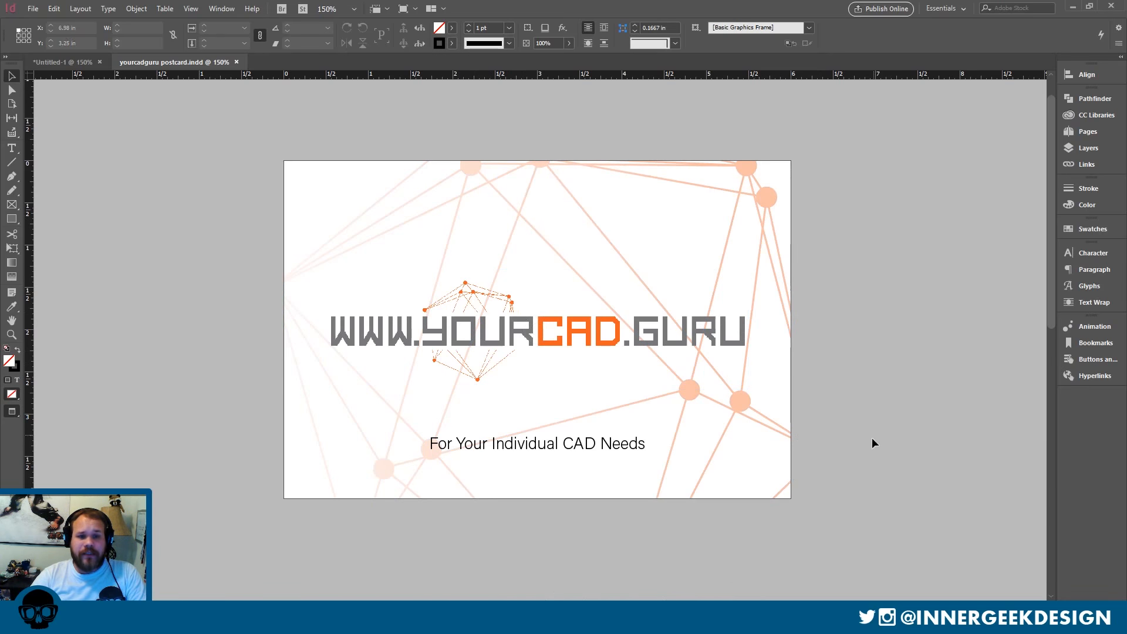
key(w)
scroll(899, 351, down, 10)
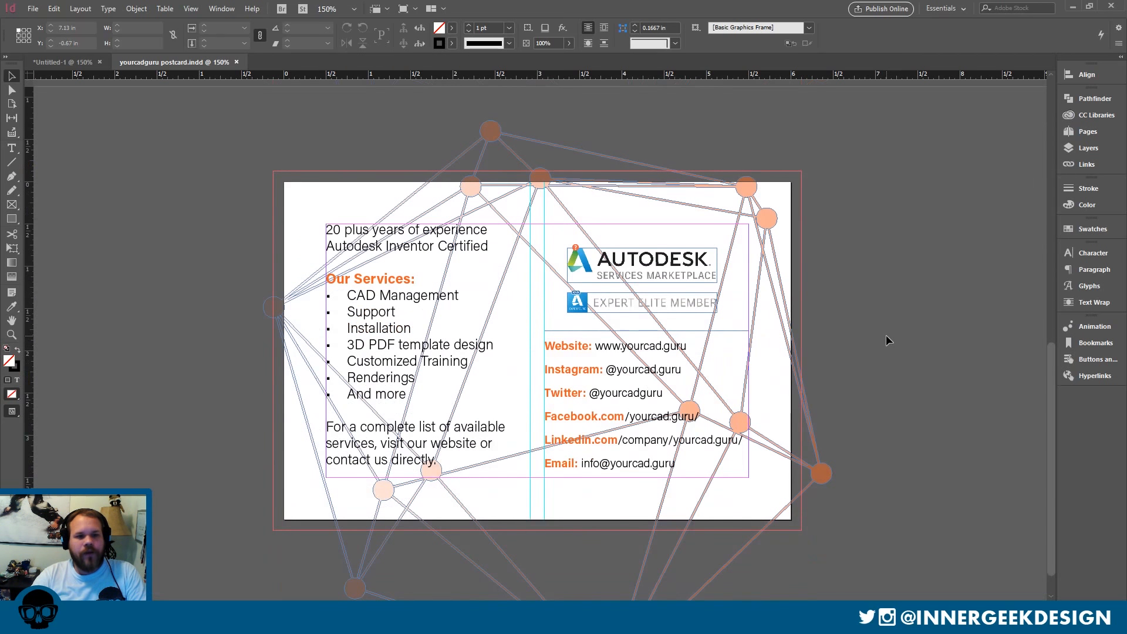
key(w)
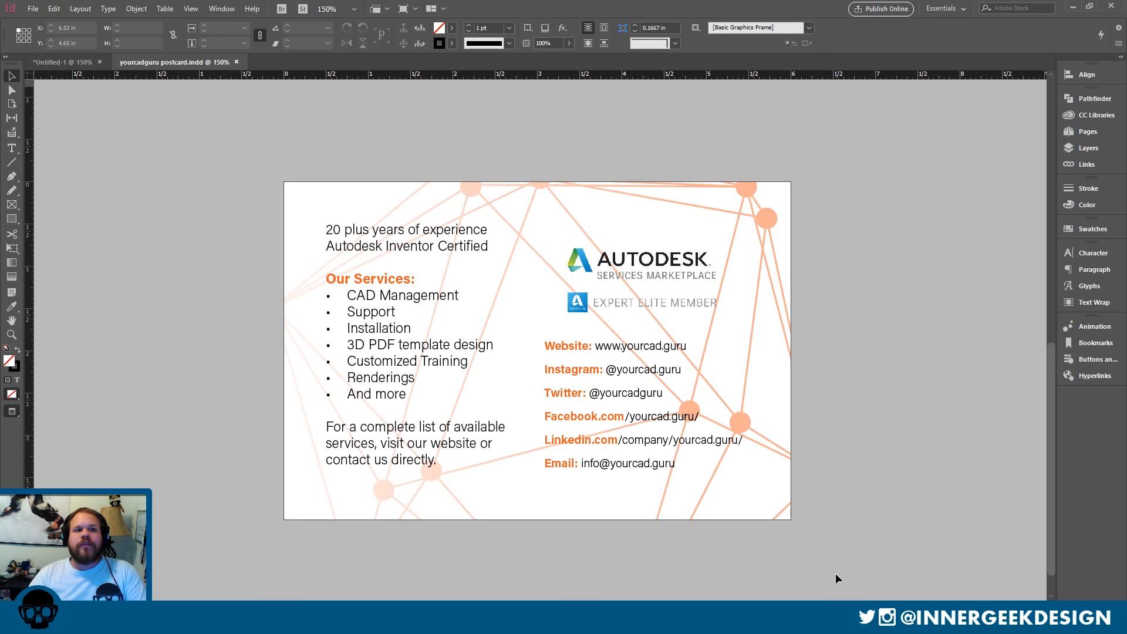
Return to the untitled document and review the first page's margins, bleed and centre guides.
click(57, 65)
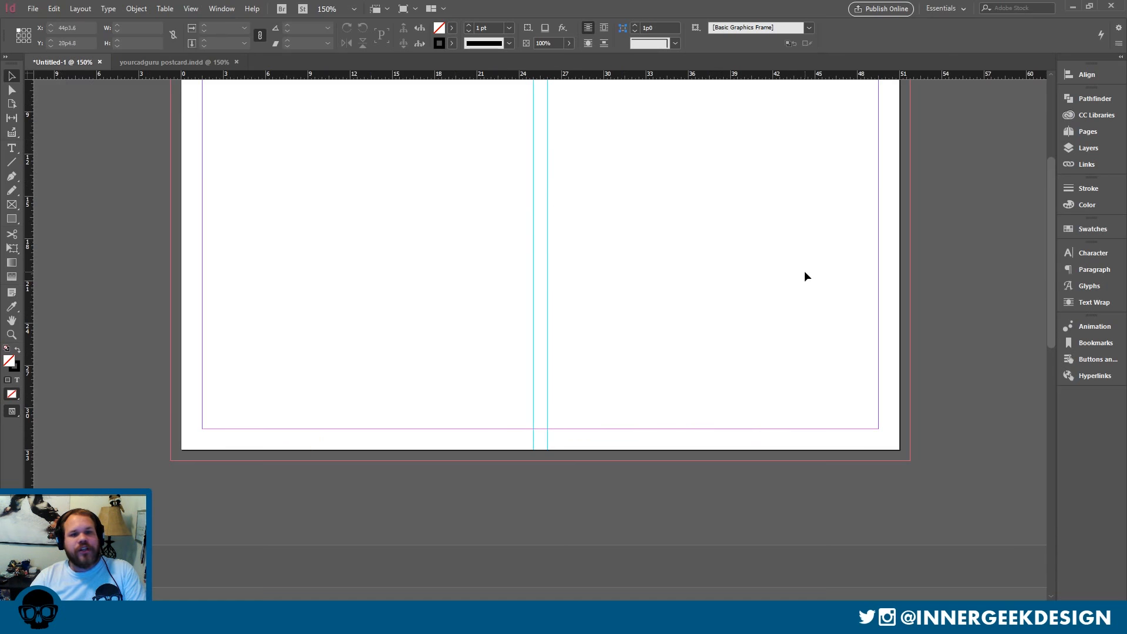
scroll(806, 276, up, 2)
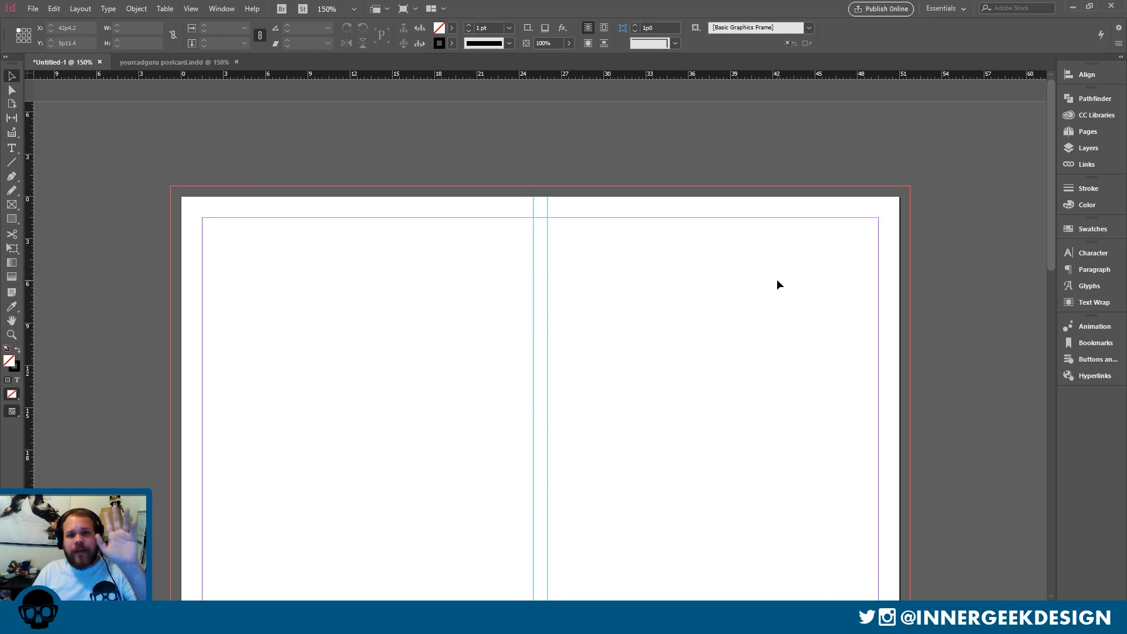
scroll(508, 206, down, 2)
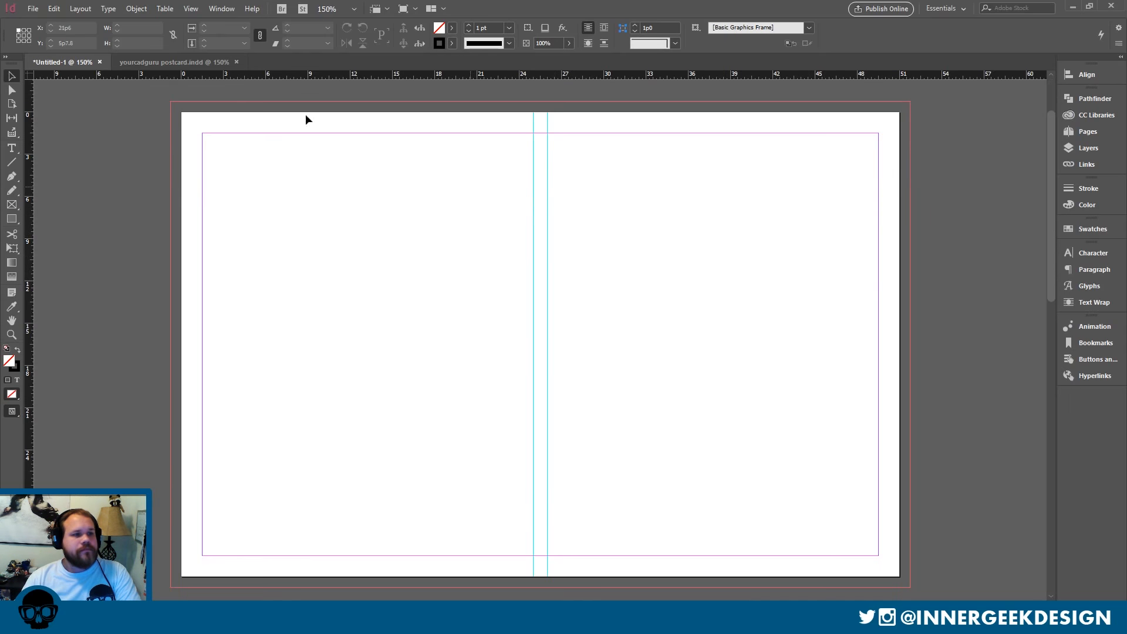